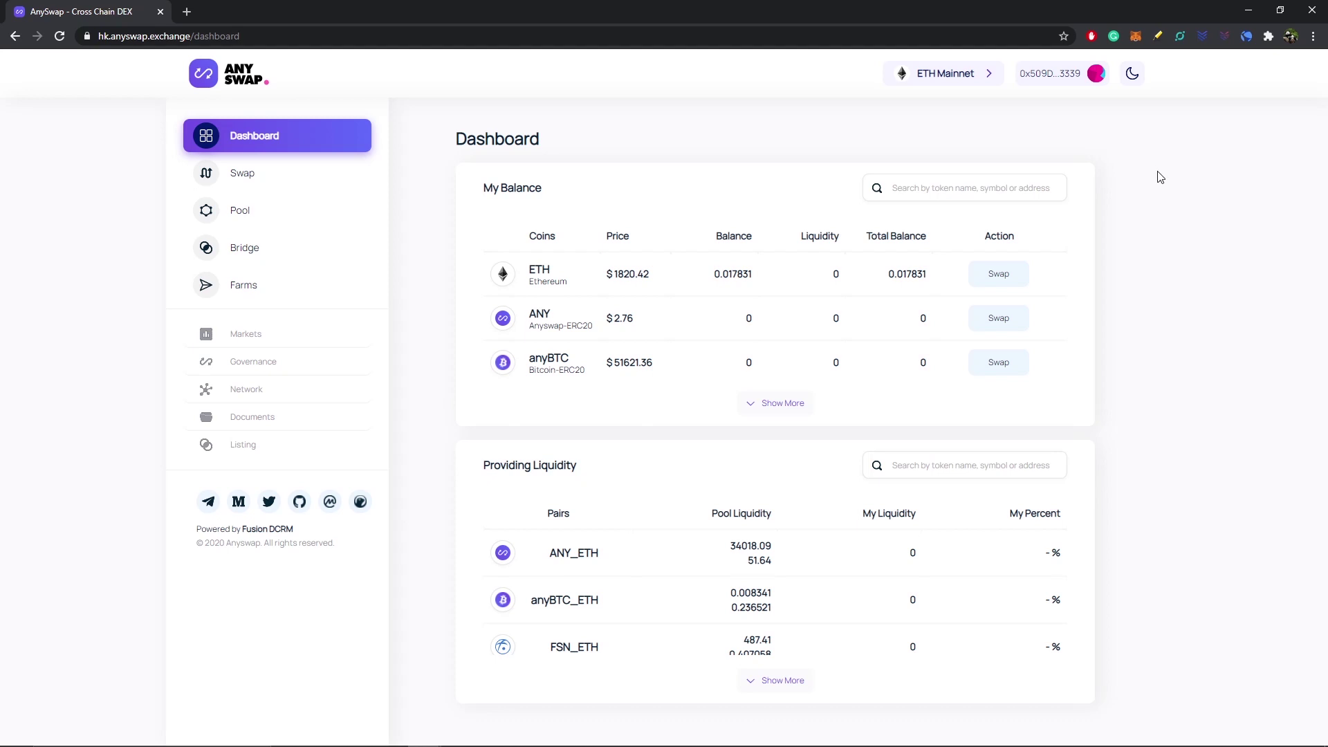
Switch the AnySwap site from ETH Mainnet to xDAI Mainnet.
{"action": "left_click", "coordinate": [984, 81]}
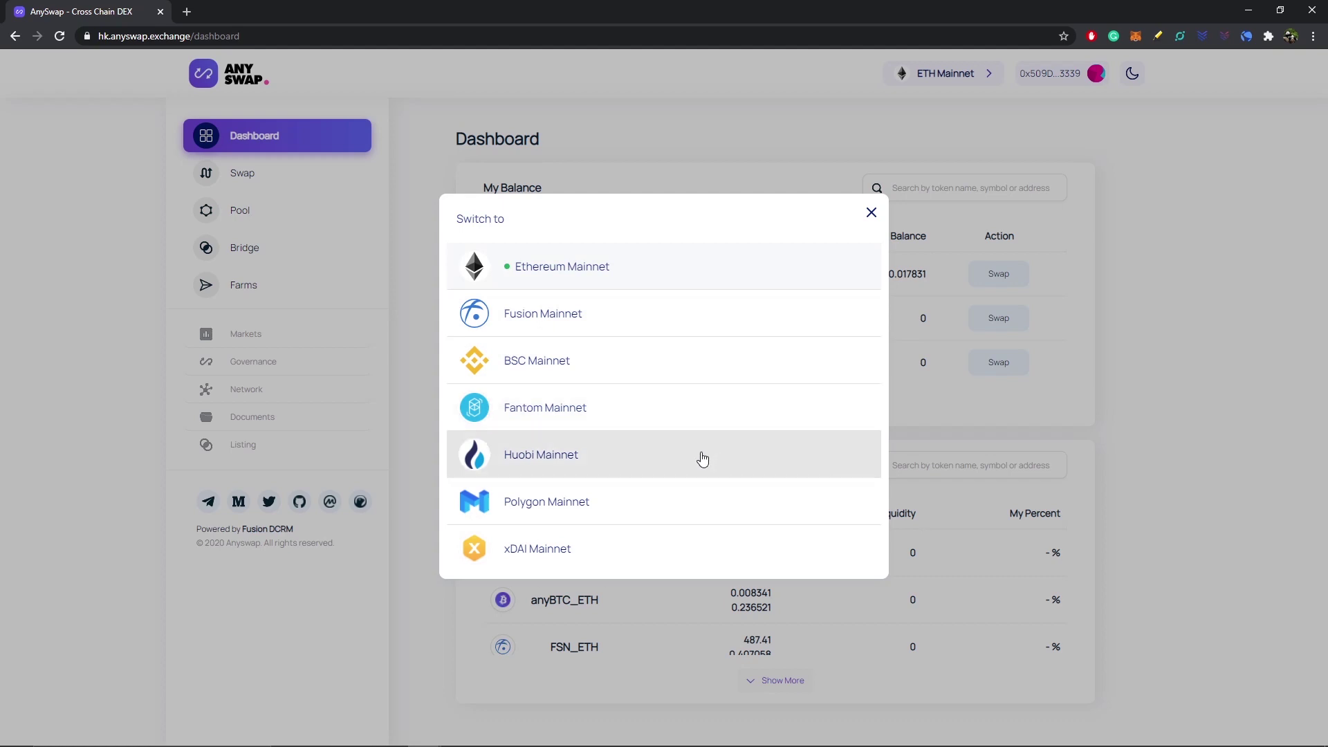
{"action": "left_click", "coordinate": [710, 550]}
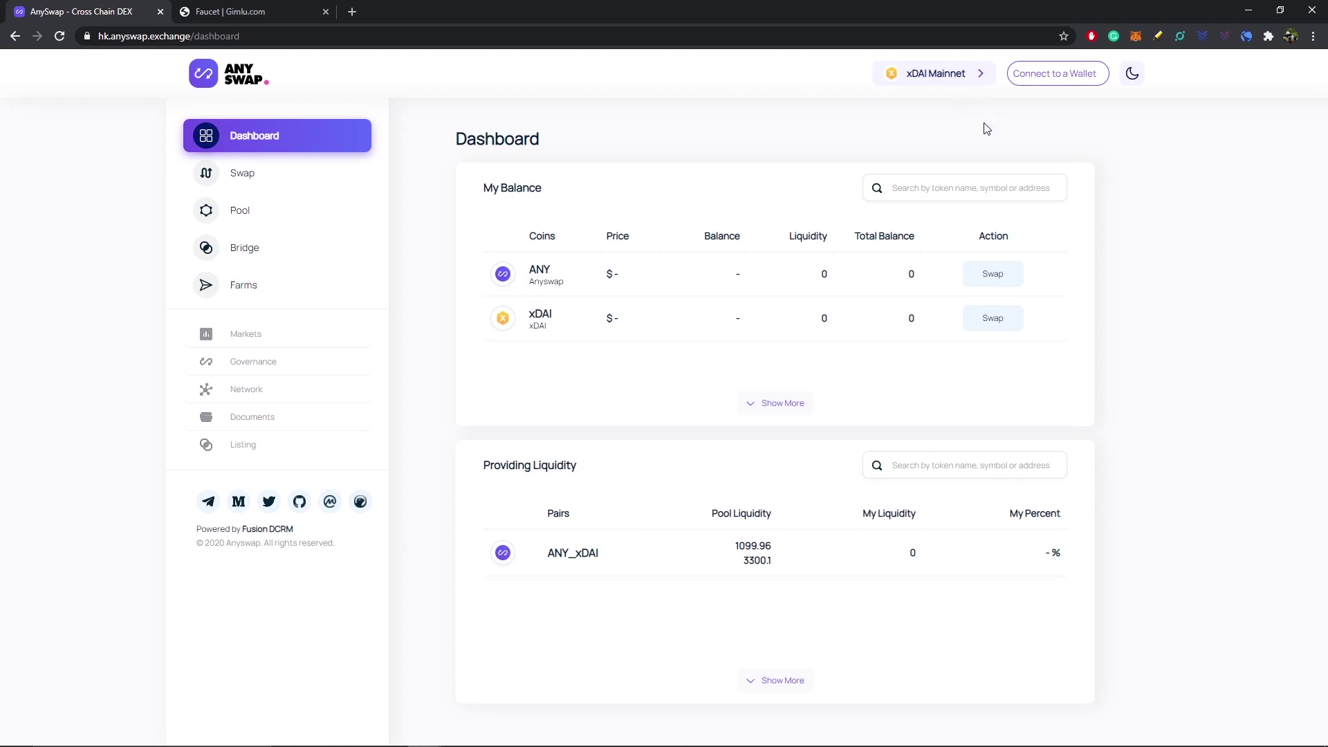
{"action": "left_click", "coordinate": [1135, 36]}
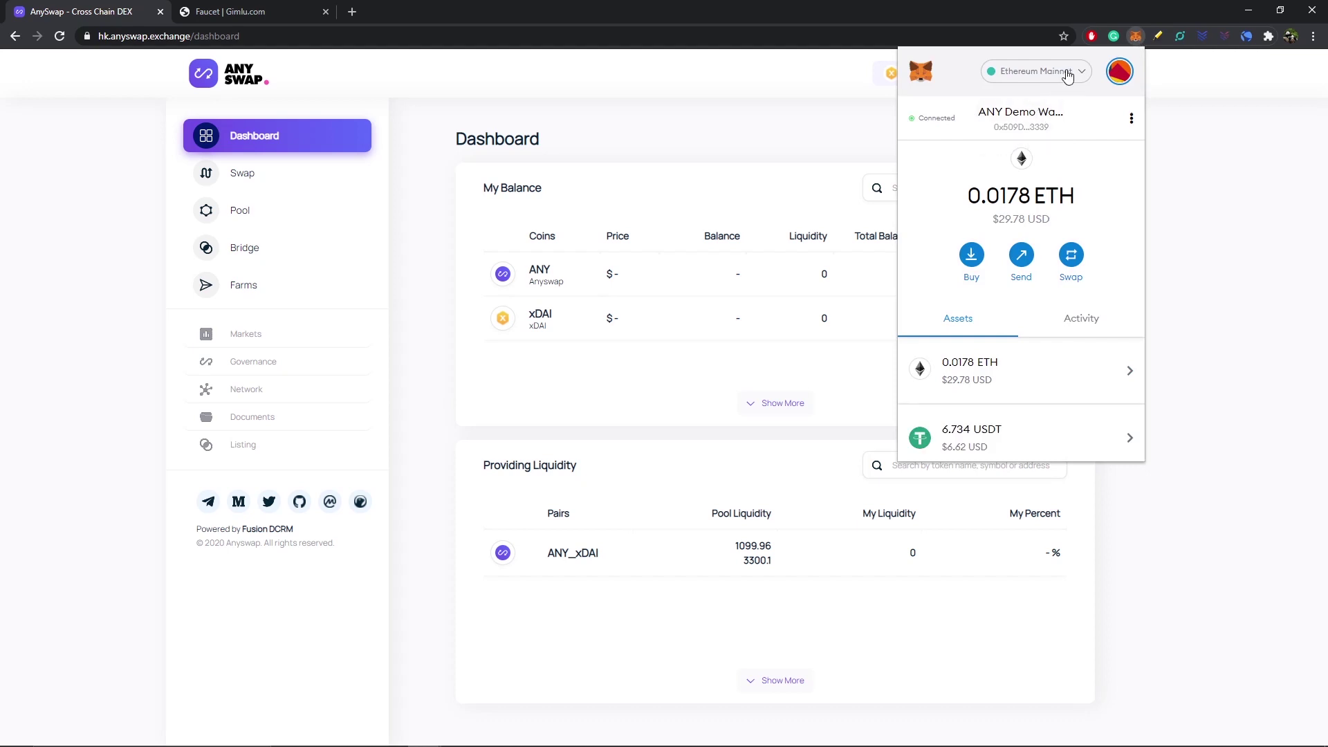
{"action": "left_click", "coordinate": [1065, 75]}
{"action": "scroll", "coordinate": [1041, 251], "scroll_direction": "down", "scroll_amount": 2}
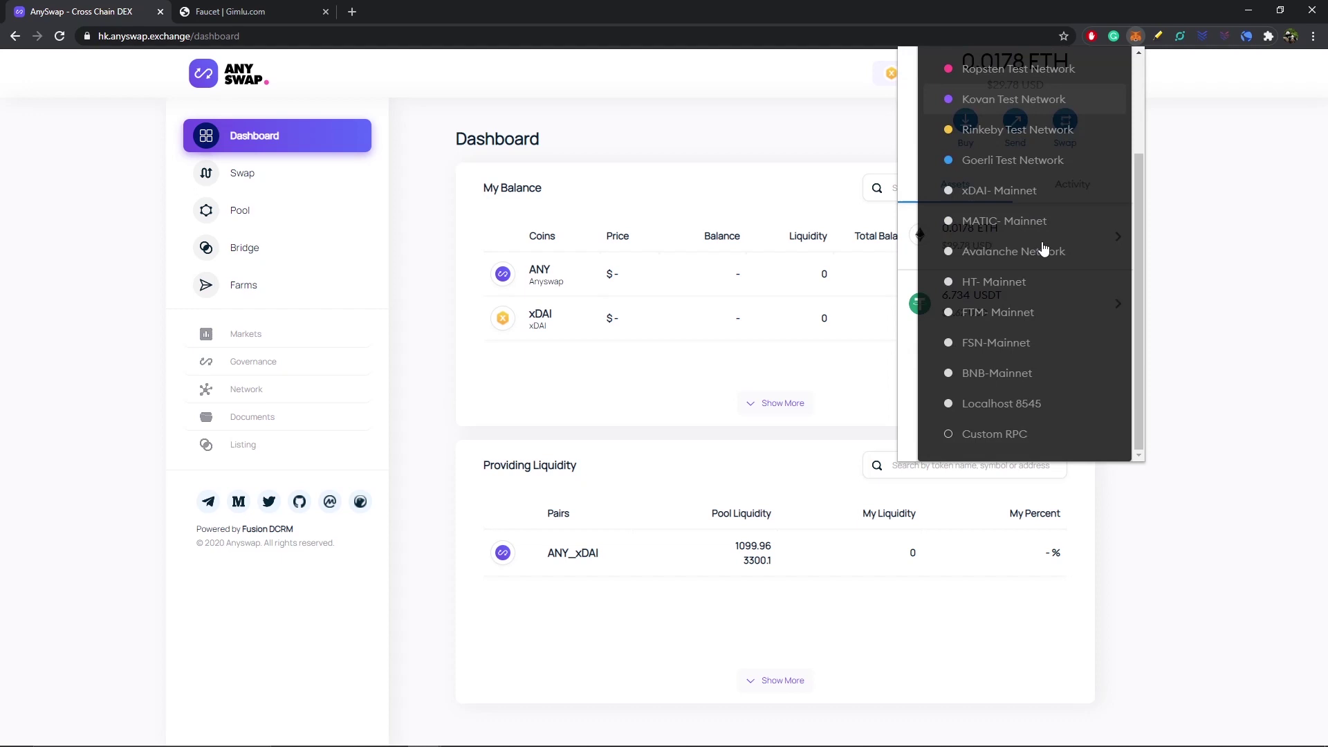
{"action": "left_click", "coordinate": [1027, 436]}
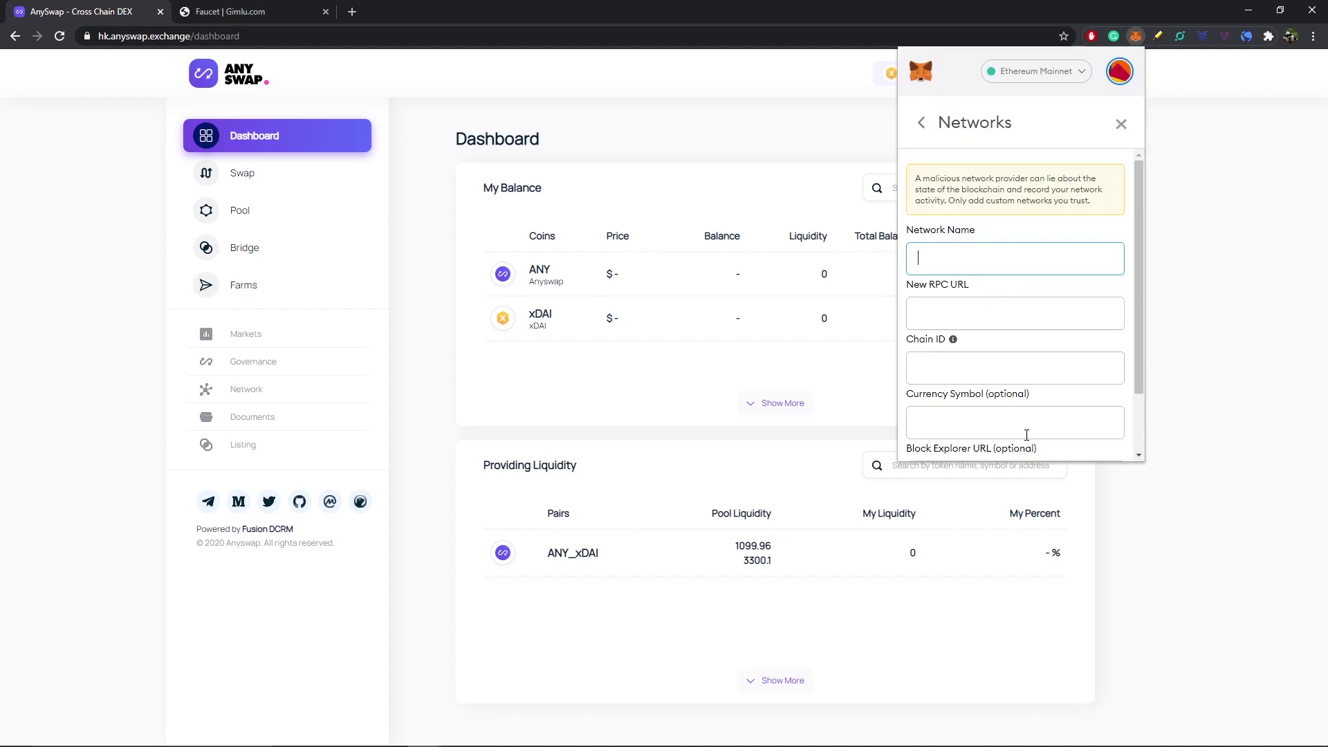
{"action": "left_click_drag", "start_coordinate": [1140, 188], "coordinate": [1136, 225]}
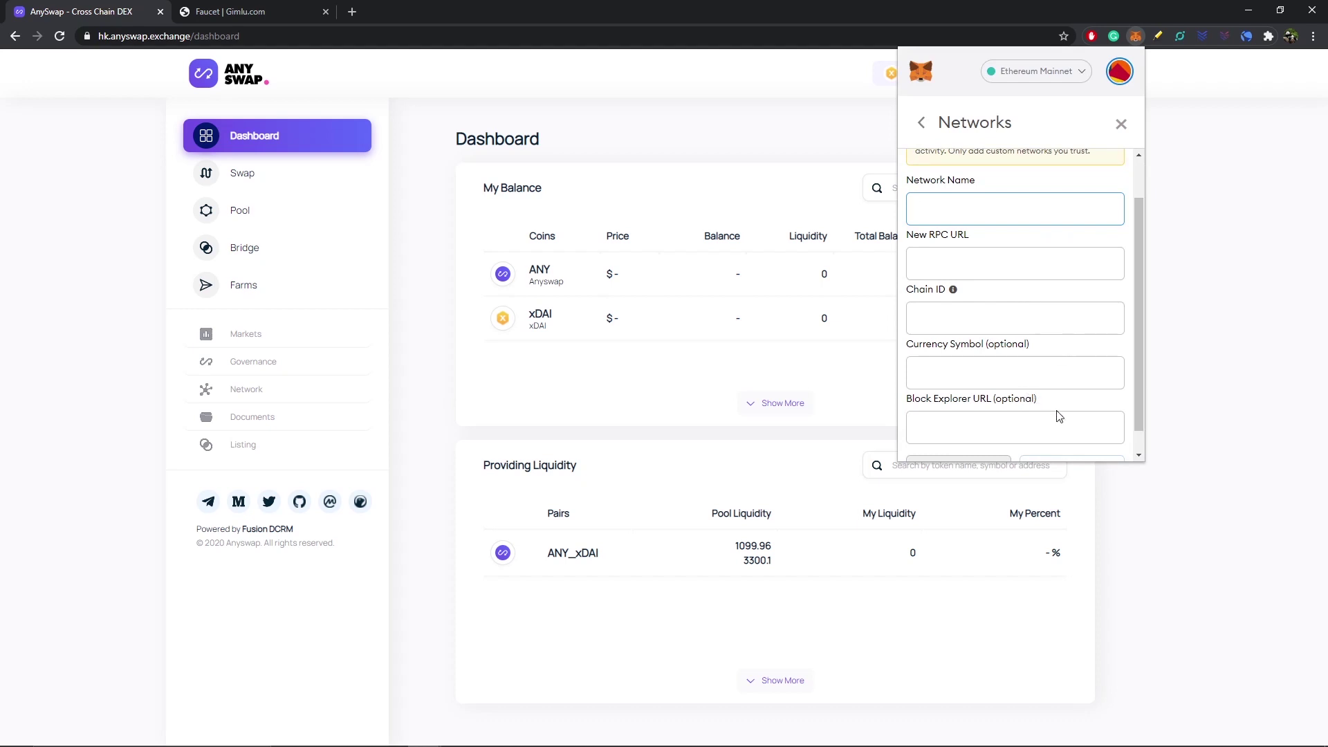
Connect MetaMask to AnySwap and dismiss the Wrong Network RPC settings notice.
{"action": "left_click", "coordinate": [1221, 318]}
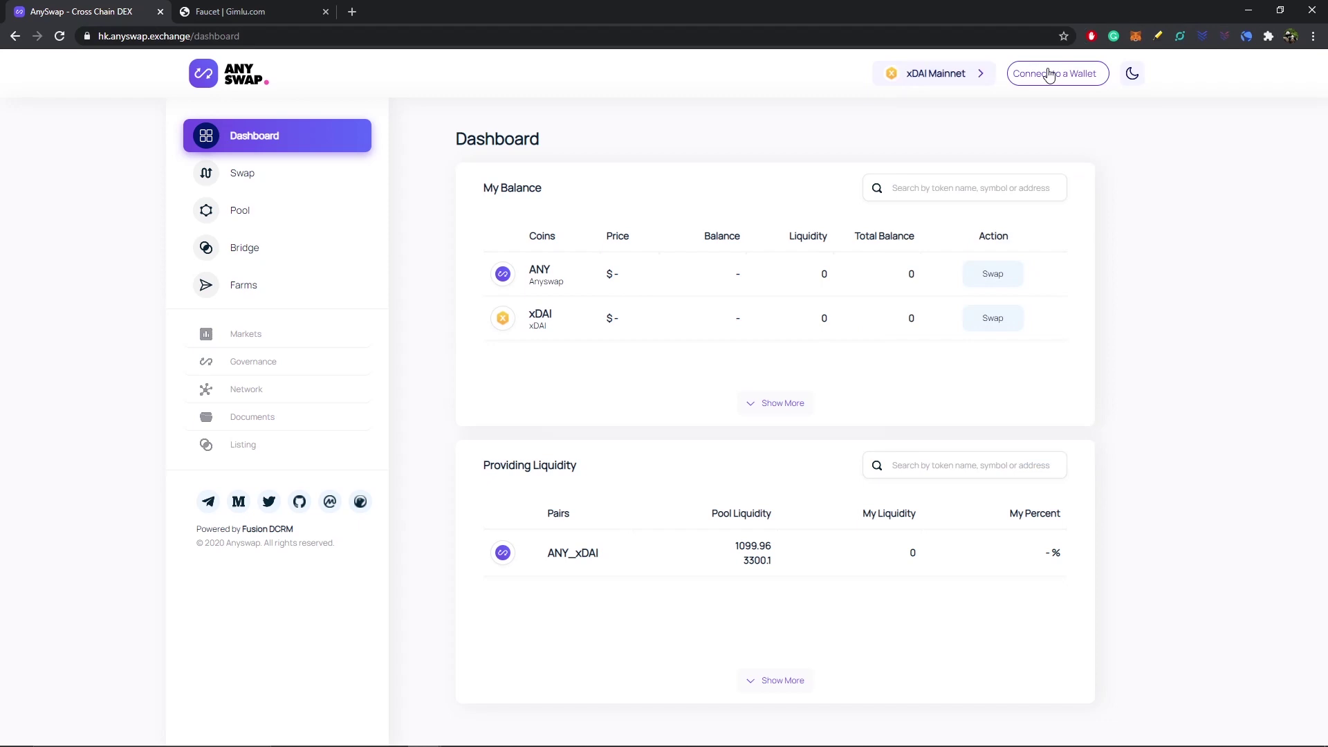
{"action": "left_click", "coordinate": [1049, 75]}
{"action": "left_click", "coordinate": [646, 383]}
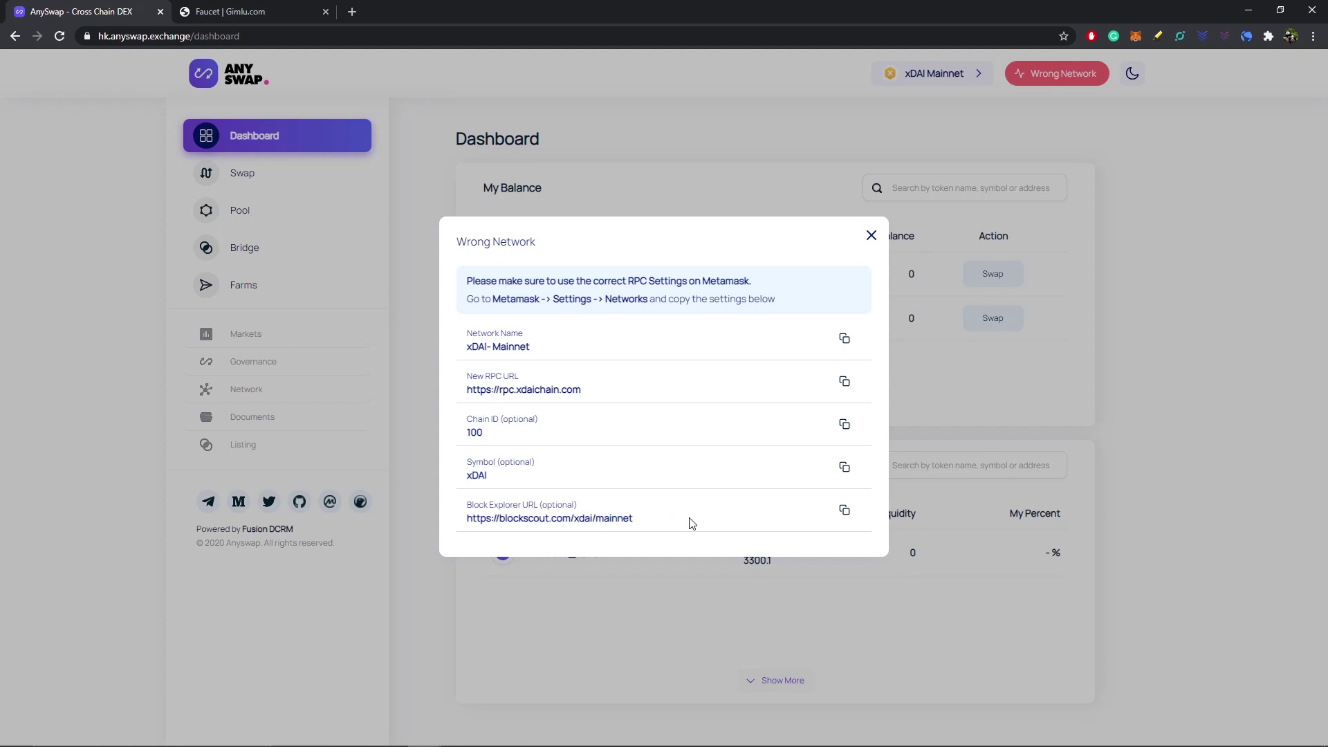
{"action": "left_click", "coordinate": [1126, 420]}
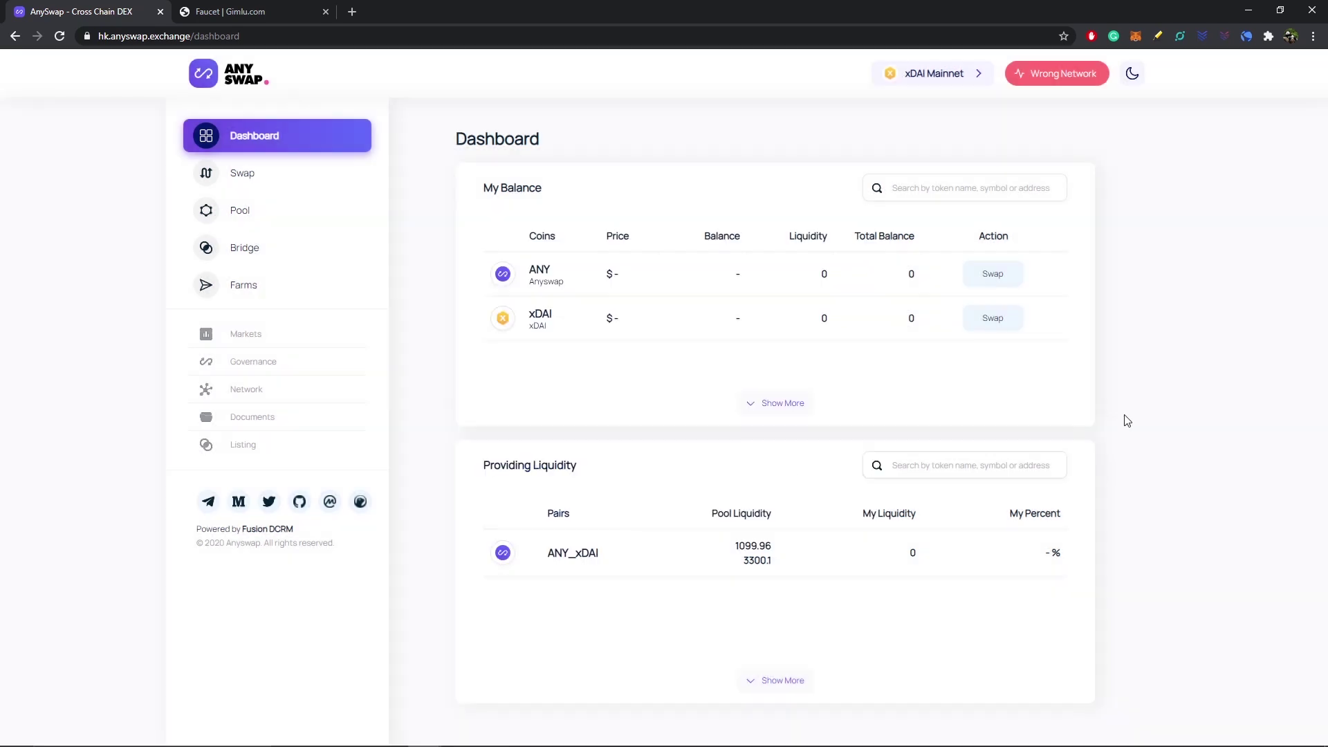
Switch MetaMask to the xDAI-Mainnet network so the 20.01 xDAI balance shows.
{"action": "left_click", "coordinate": [1136, 36]}
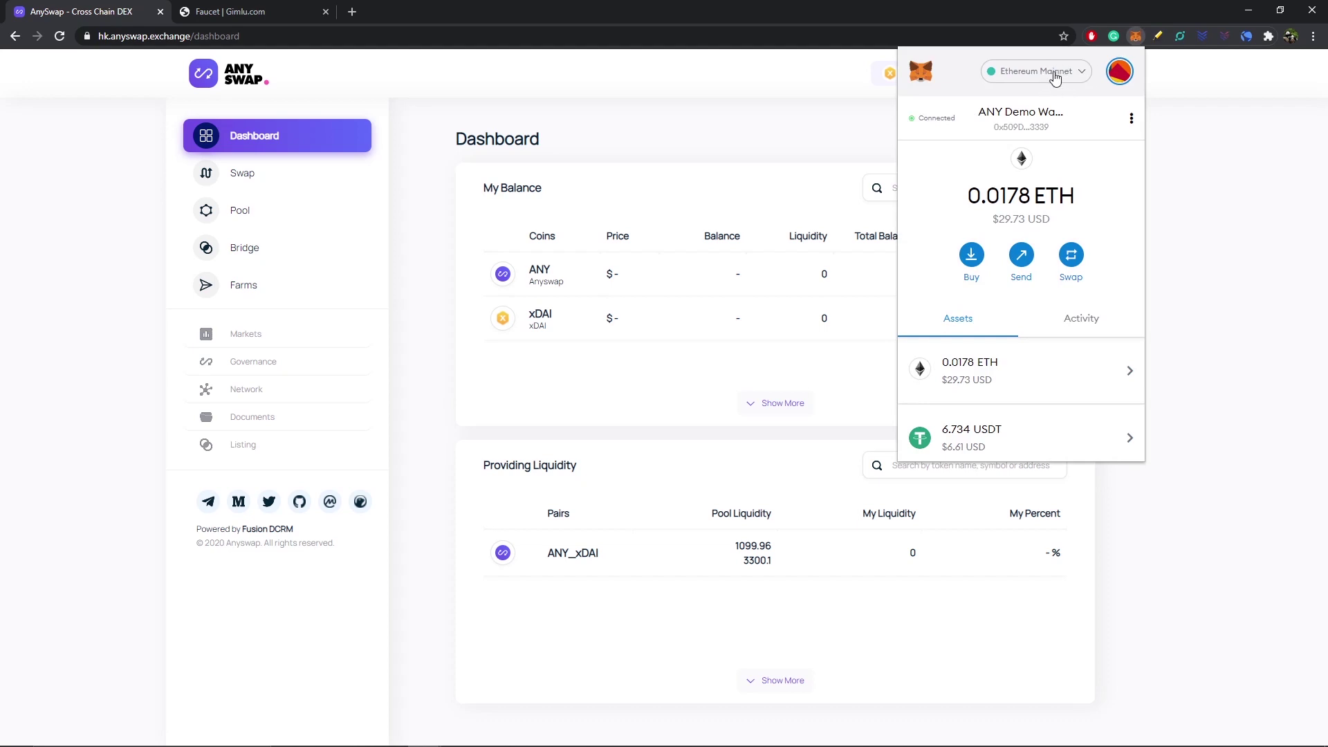
{"action": "left_click", "coordinate": [1054, 72]}
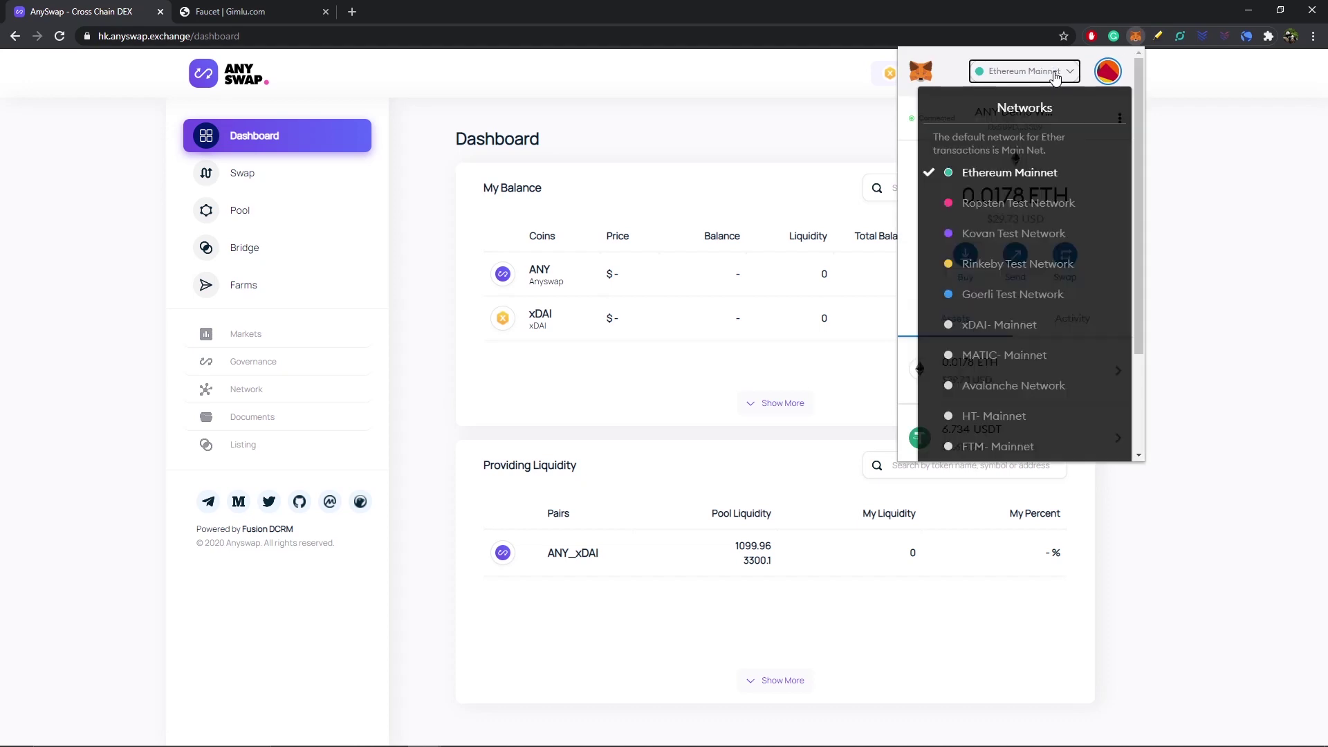
{"action": "scroll", "coordinate": [1041, 287], "scroll_direction": "down", "scroll_amount": 2}
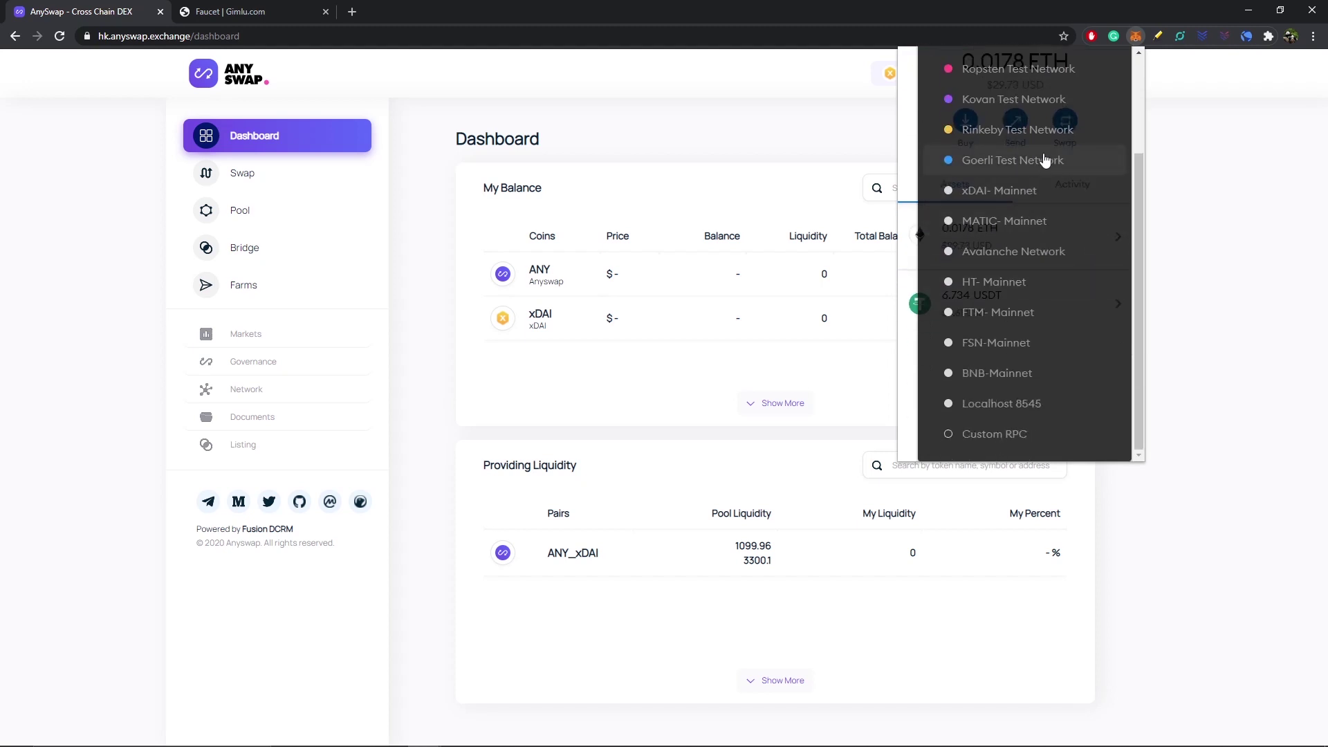
{"action": "left_click", "coordinate": [1029, 199]}
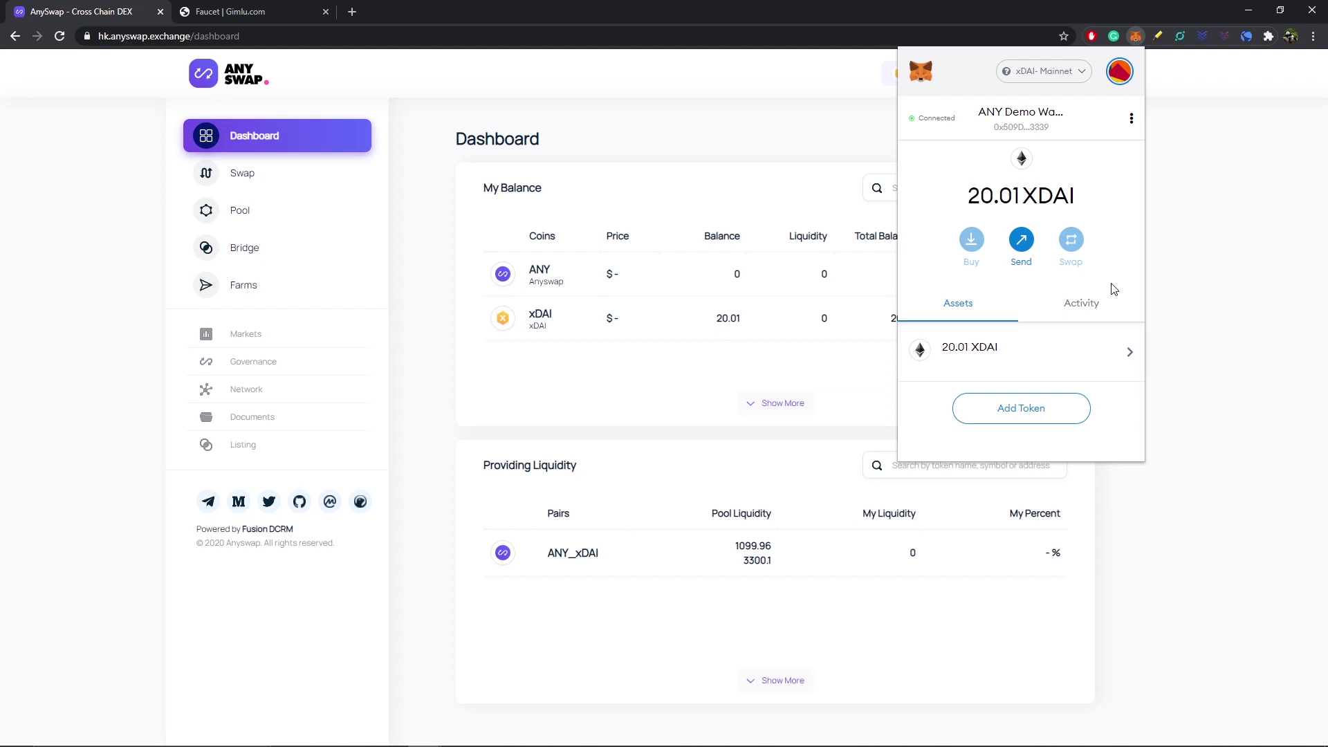
{"action": "left_click", "coordinate": [1219, 283]}
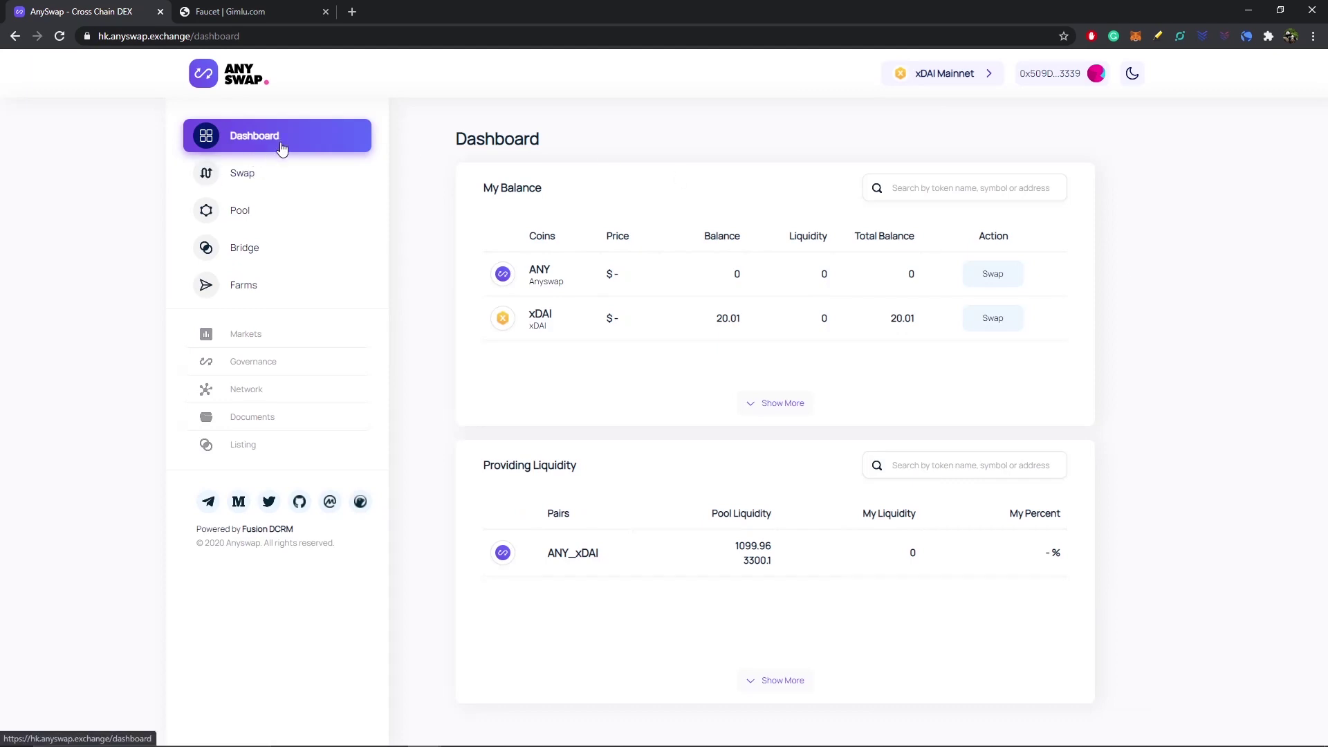
Go to the Bridge page's Deposit form for moving ANY from Fusion.
{"action": "left_click", "coordinate": [260, 256]}
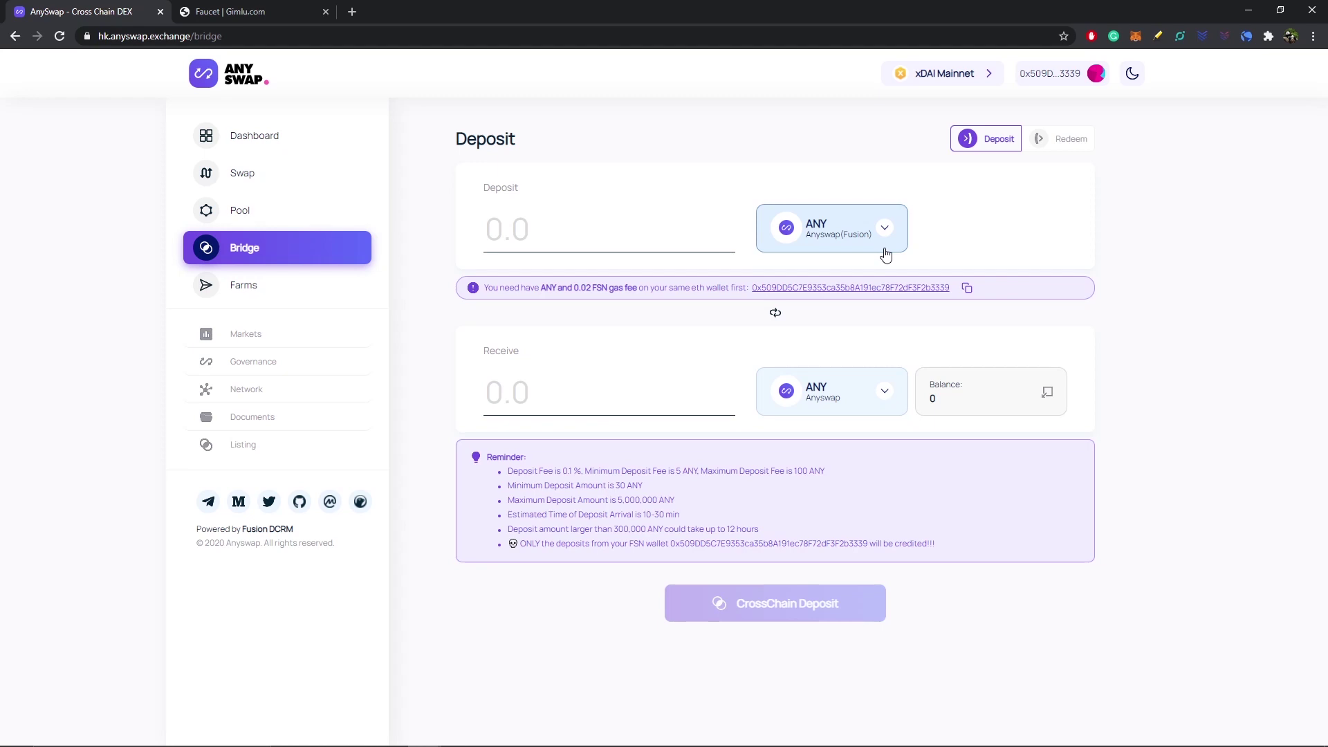
Fill the deposit with the full 40 ANY balance, giving 35 ANY to receive.
{"action": "left_click", "coordinate": [268, 11]}
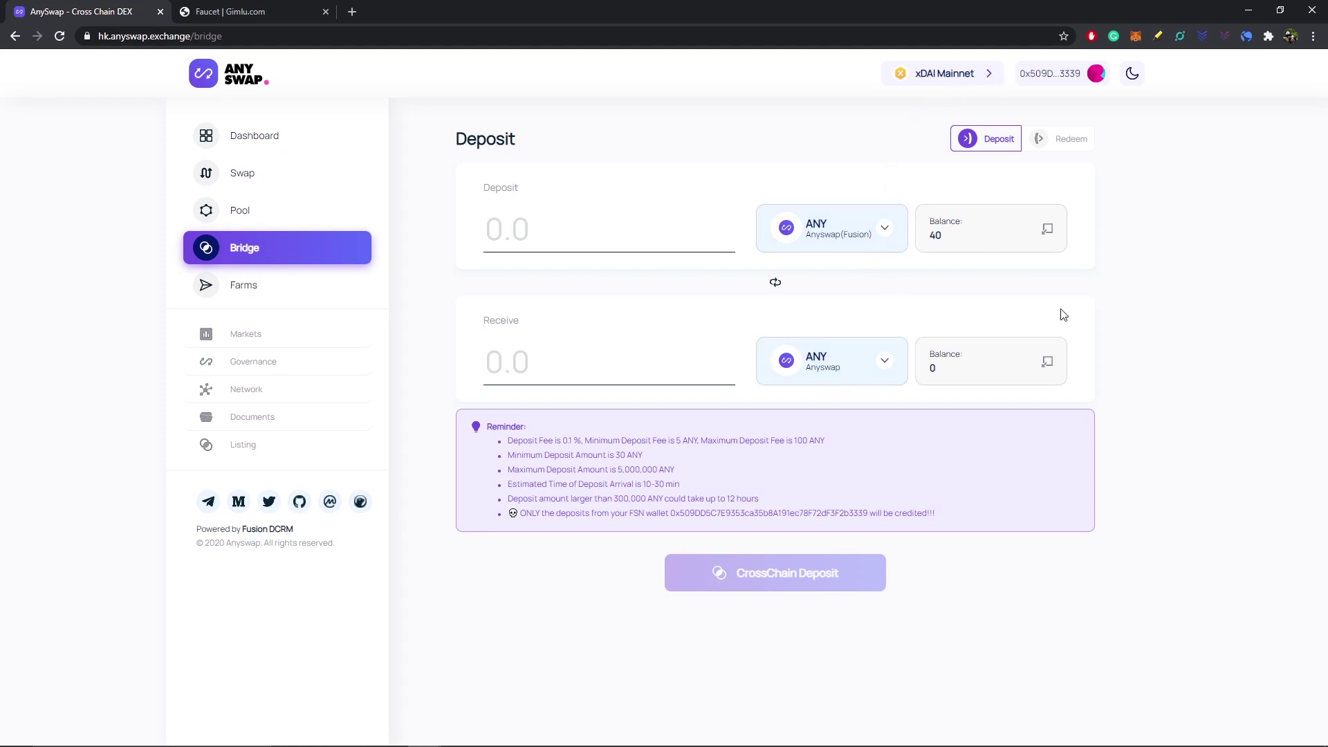
{"action": "left_click", "coordinate": [1046, 228]}
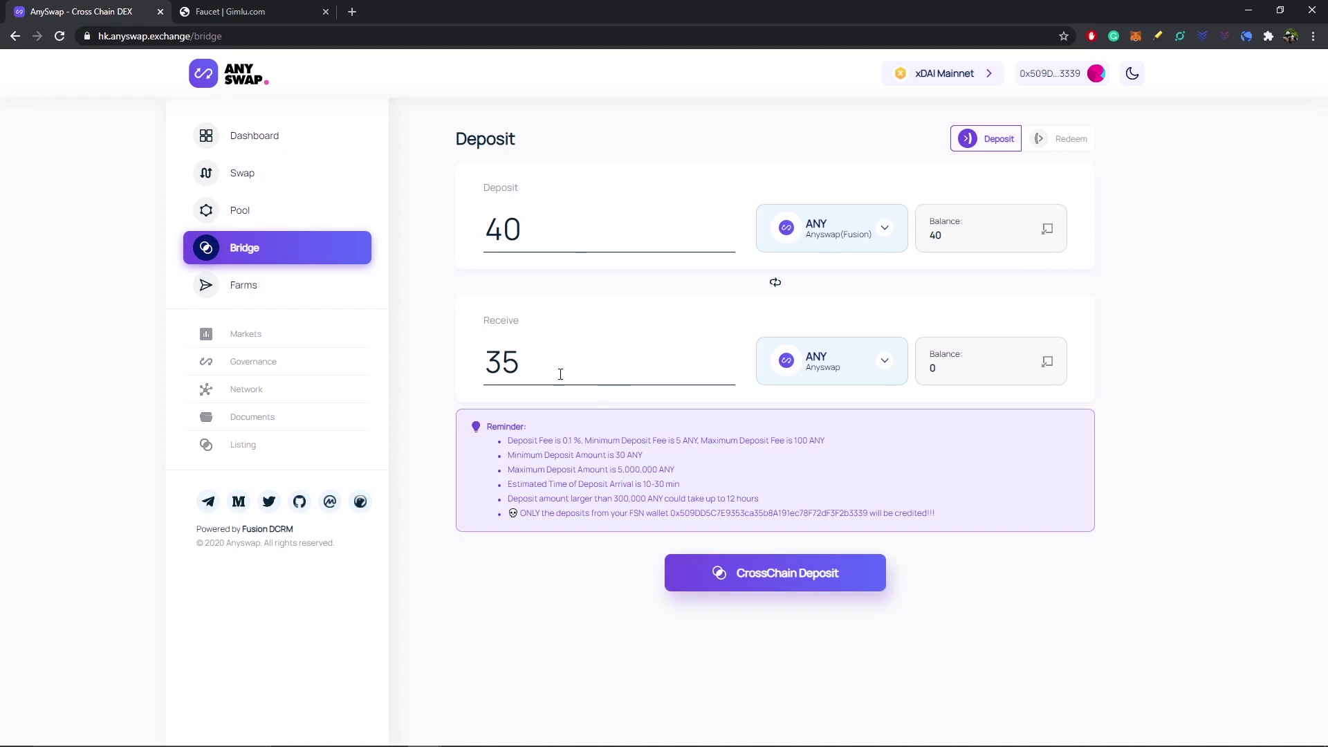
Submit and confirm the 40 ANY CrossChain Deposit, then sign it in MetaMask.
{"action": "left_click", "coordinate": [828, 580]}
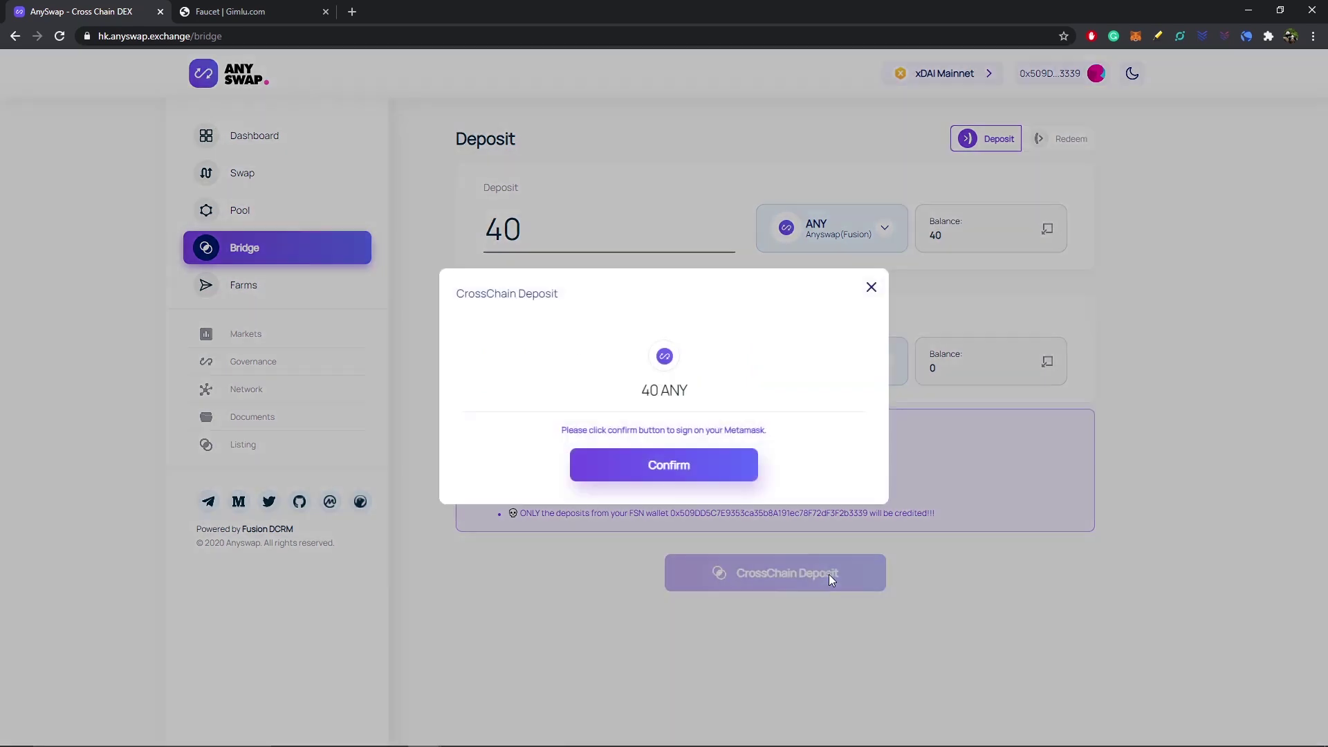
{"action": "left_click", "coordinate": [695, 469]}
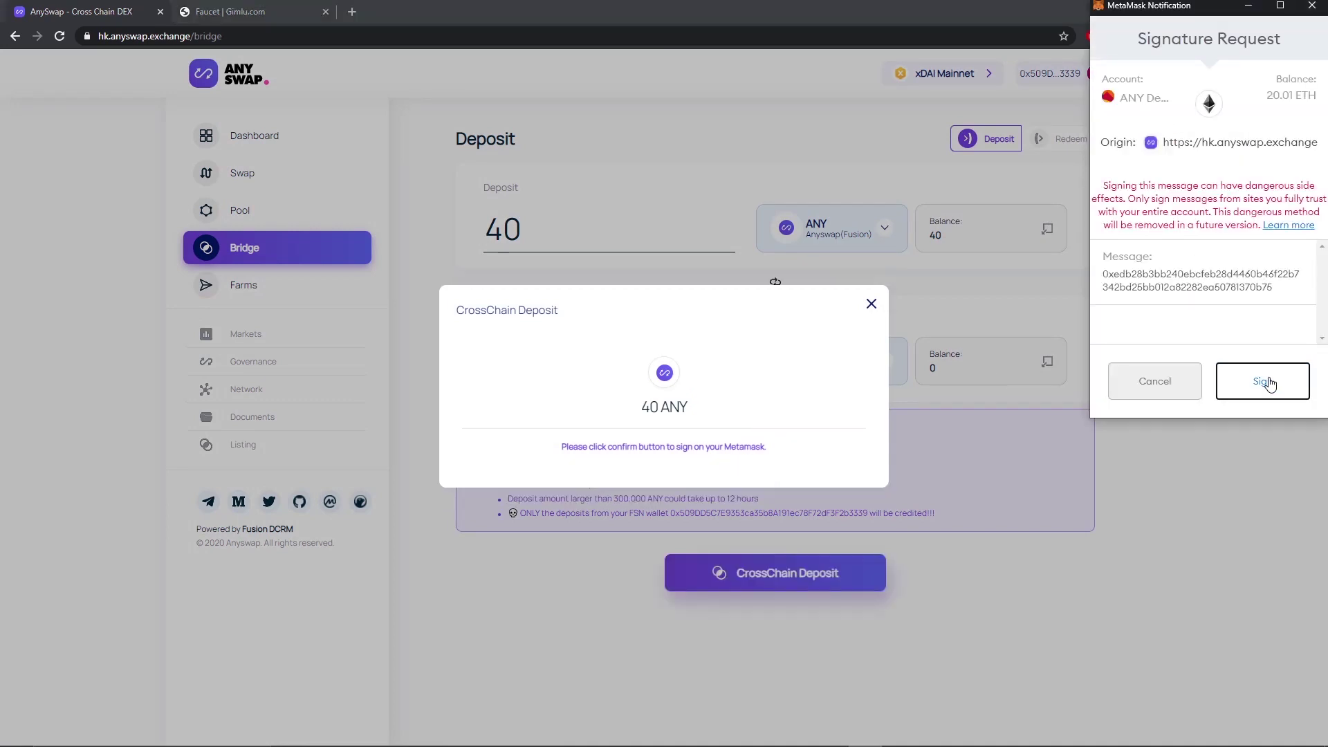
{"action": "left_click", "coordinate": [1272, 380]}
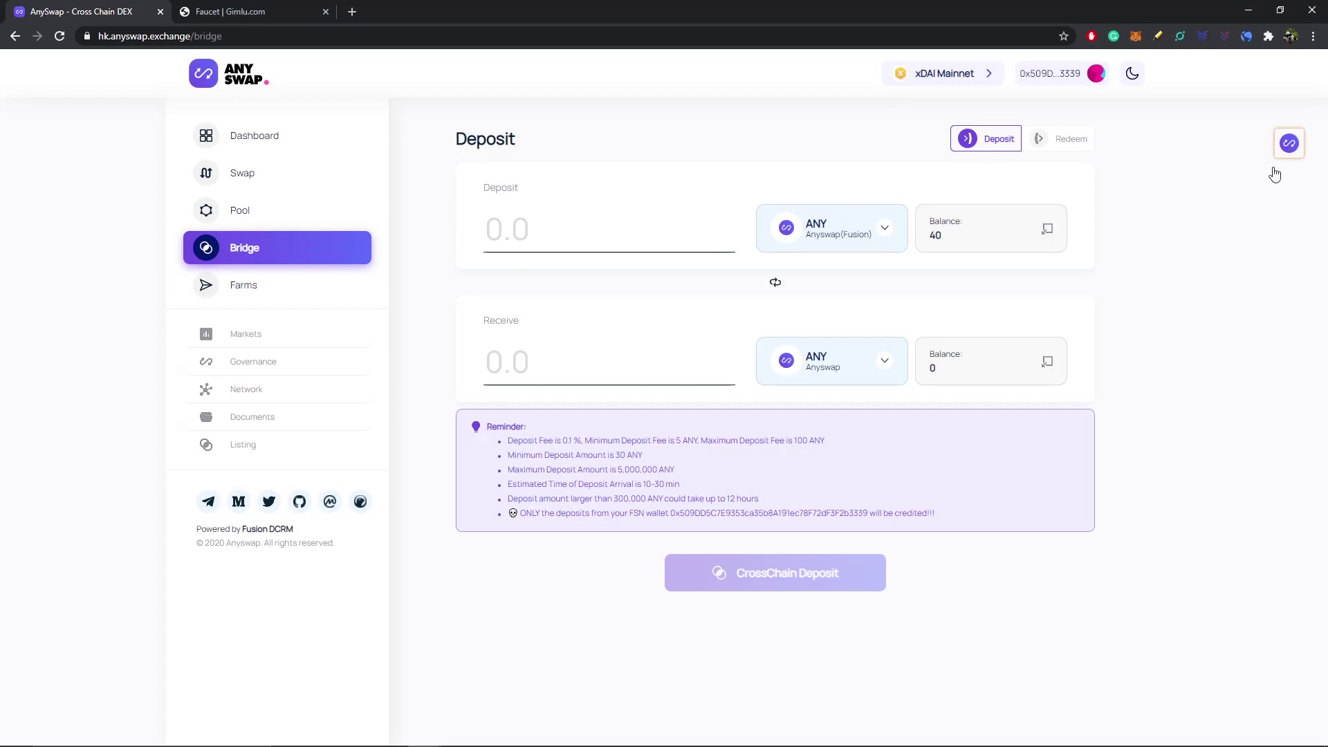
Watch the deposit's transaction details until Fusion and xDAI both succeed, then close them.
{"action": "left_click", "coordinate": [1287, 148]}
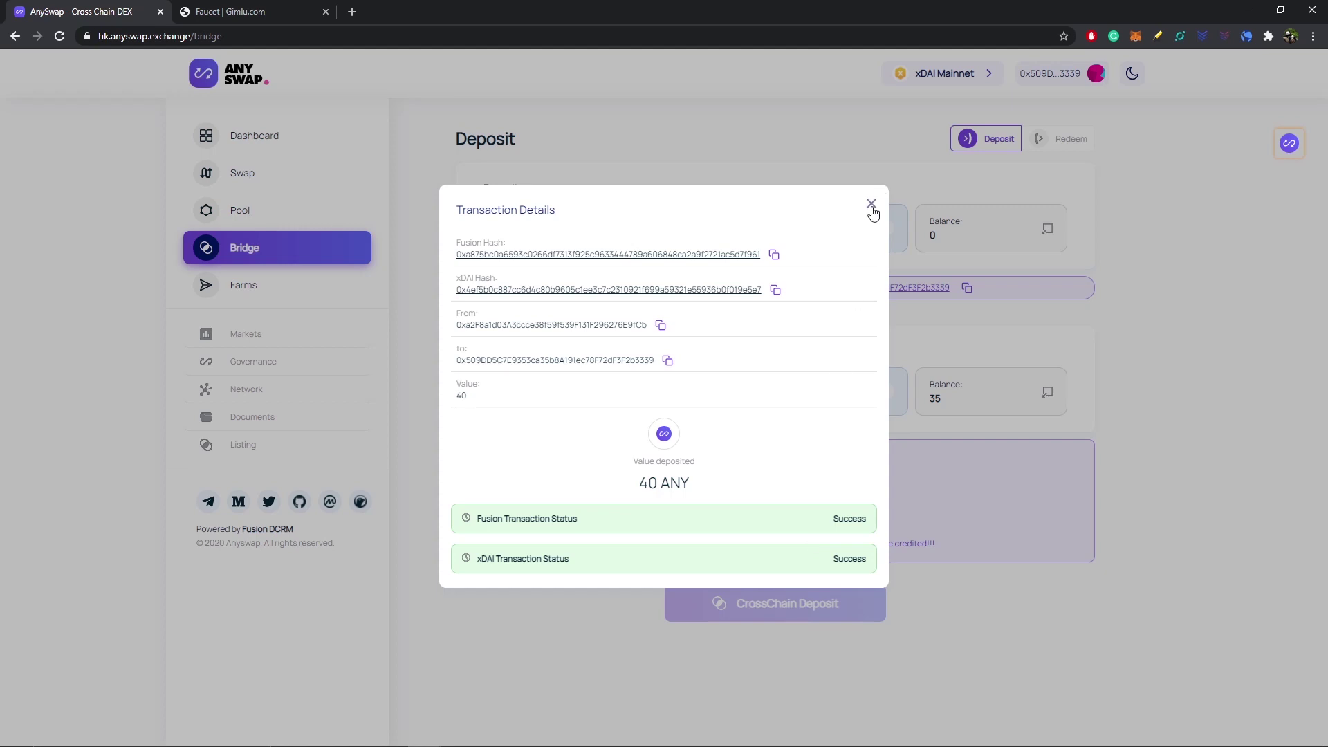
{"action": "left_click", "coordinate": [871, 204]}
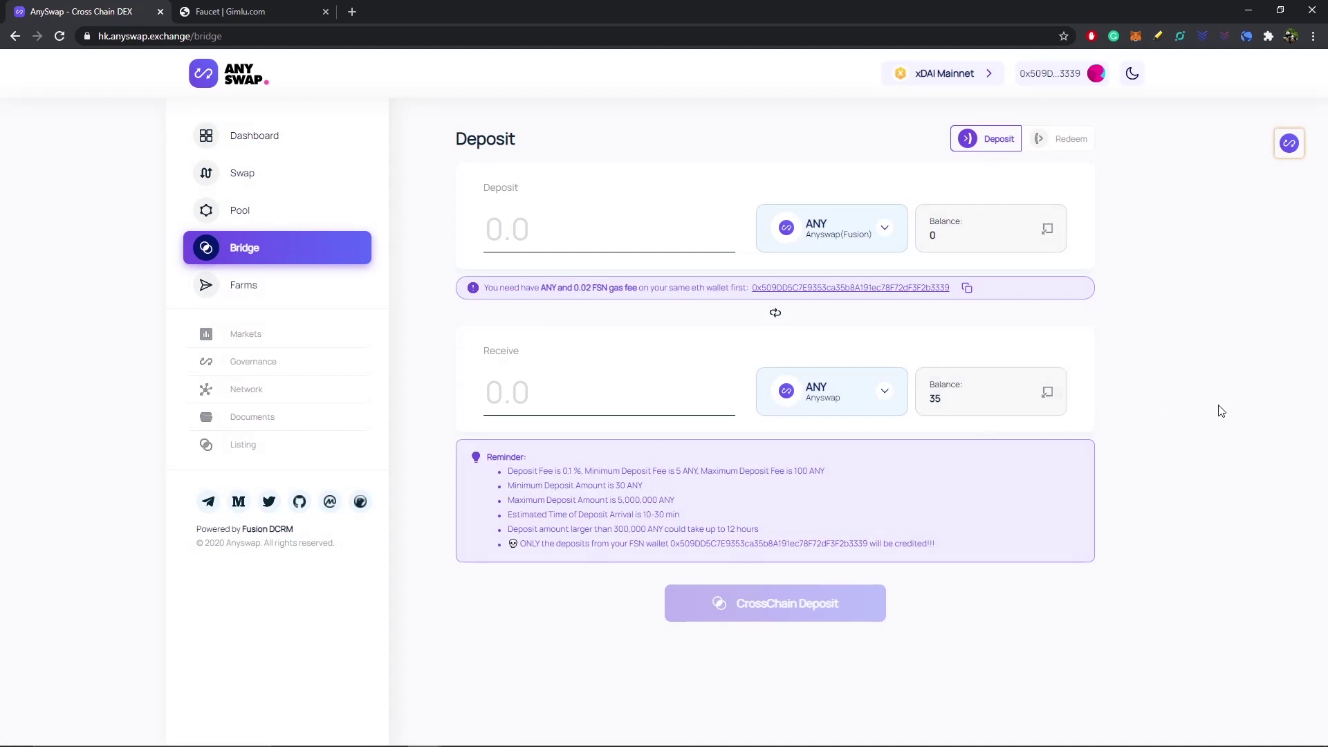
Check the Dashboard shows 35 ANY on xDAI, then return to the Bridge page.
{"action": "left_click", "coordinate": [267, 145]}
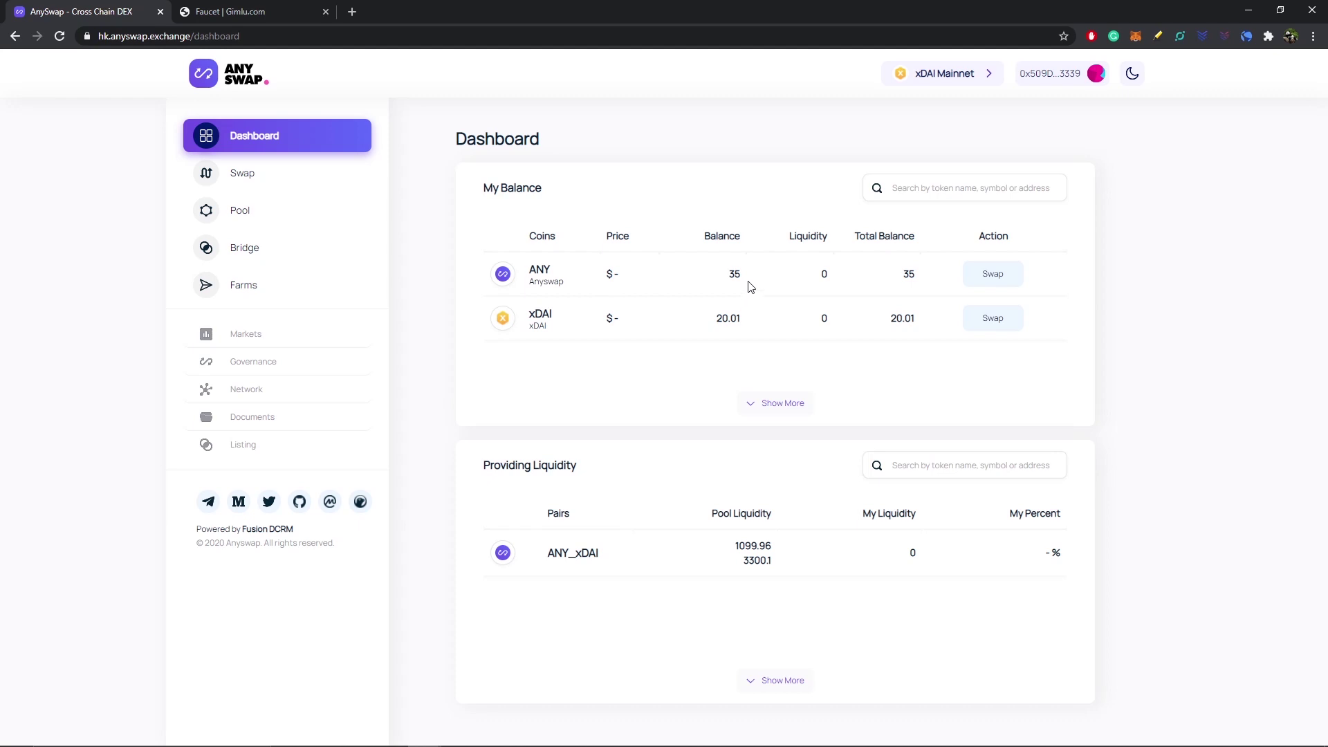
{"action": "left_click", "coordinate": [280, 253]}
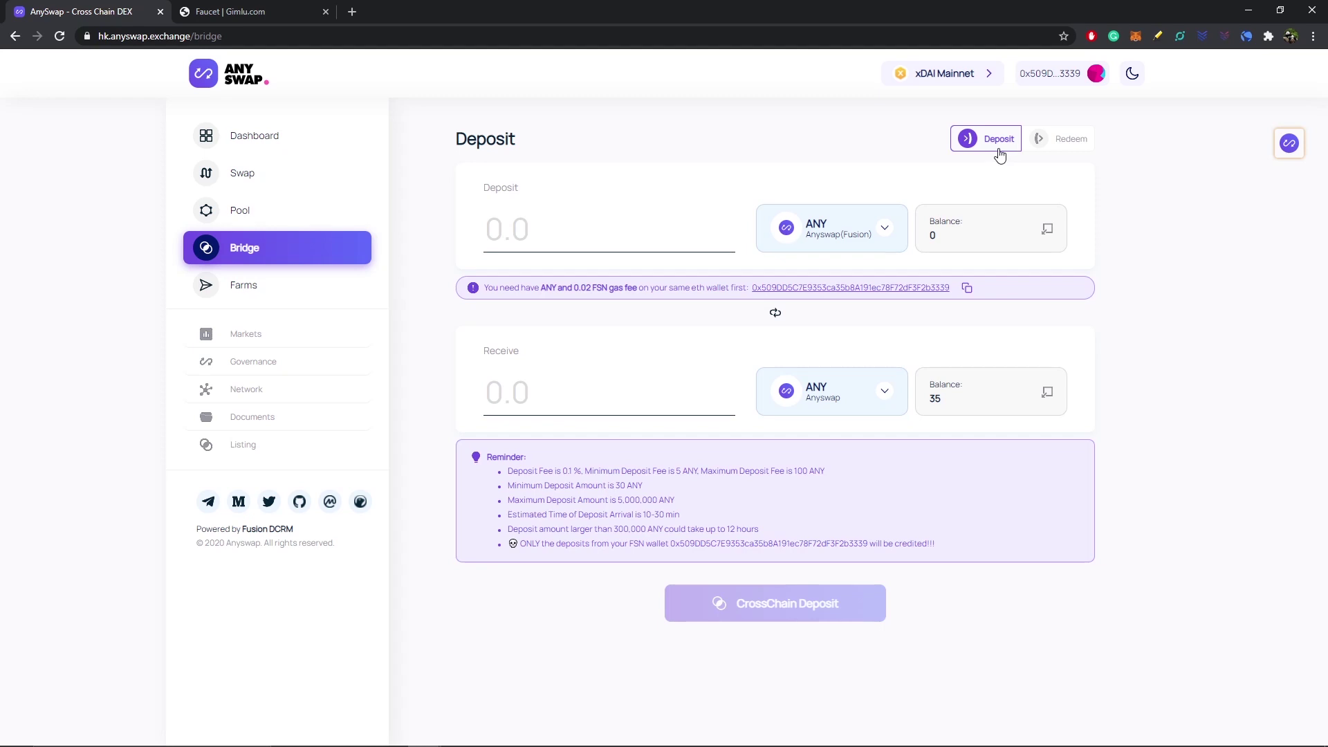
Switch the bridge to Redeem and enter 40 ANY, showing 35 ANY to receive.
{"action": "left_click", "coordinate": [1085, 142]}
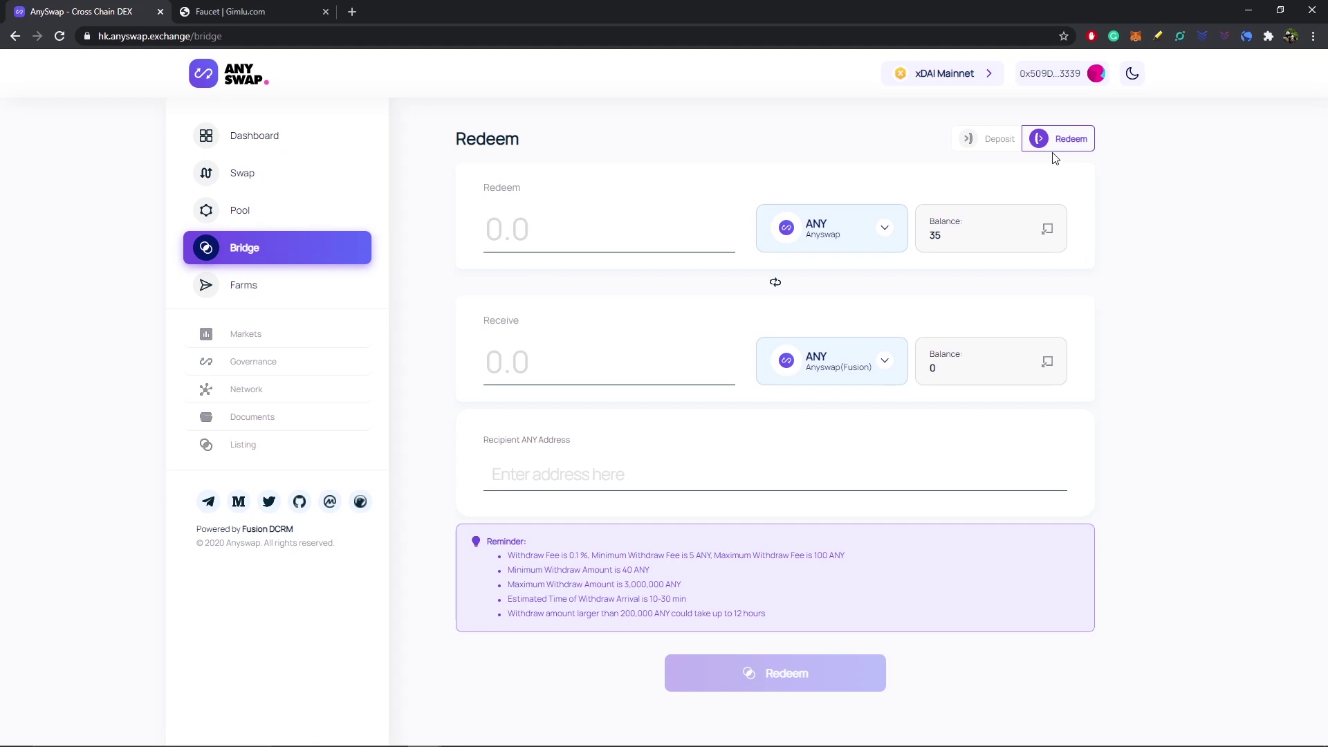
{"action": "left_click", "coordinate": [540, 228]}
{"action": "type", "text": "40"}
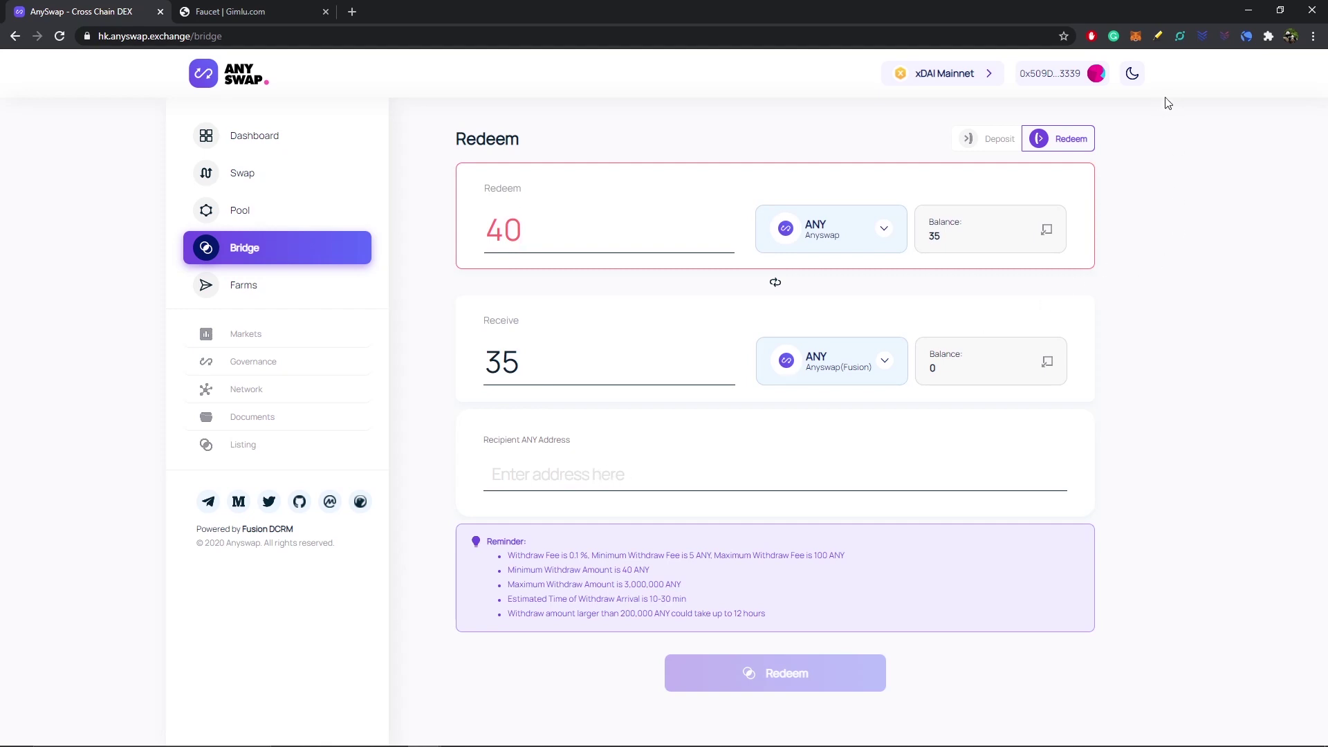
Copy the MetaMask account address and paste it into the Recipient ANY Address field.
{"action": "left_click", "coordinate": [1135, 38]}
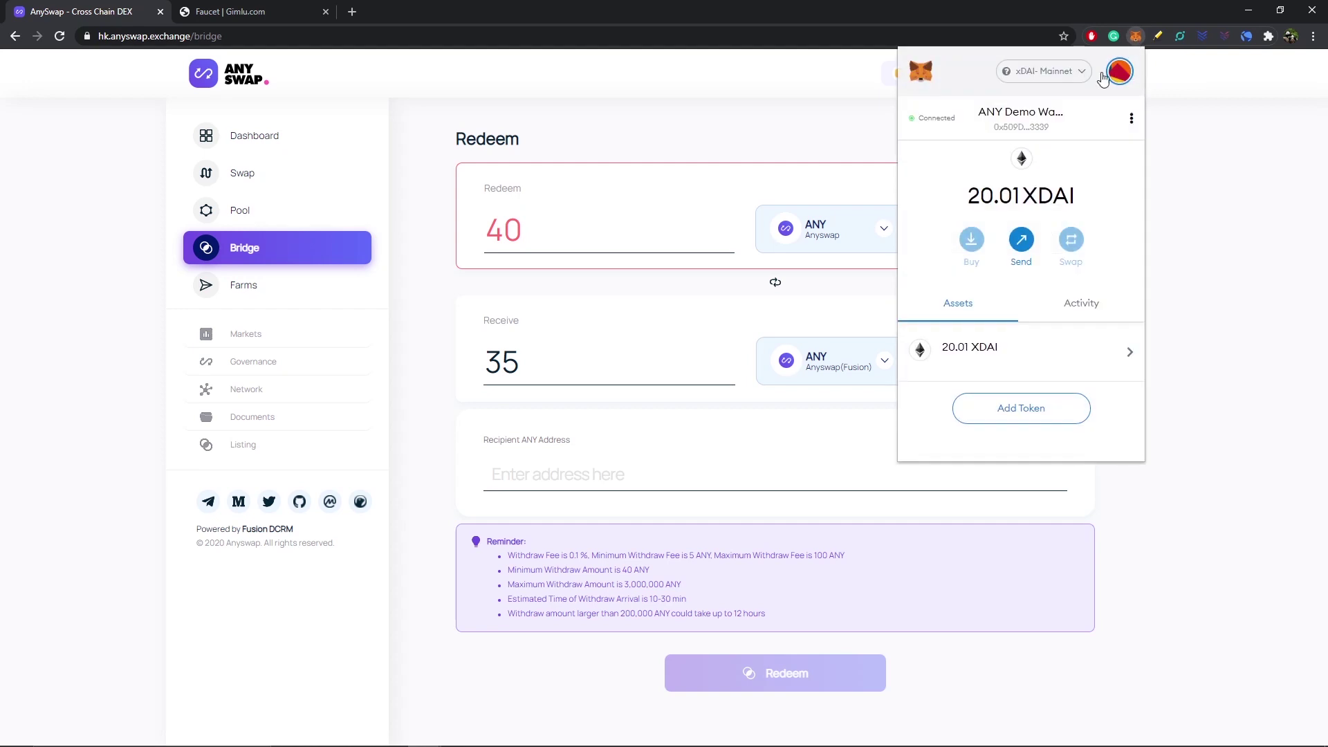
{"action": "left_click", "coordinate": [1043, 110]}
{"action": "left_click", "coordinate": [584, 475]}
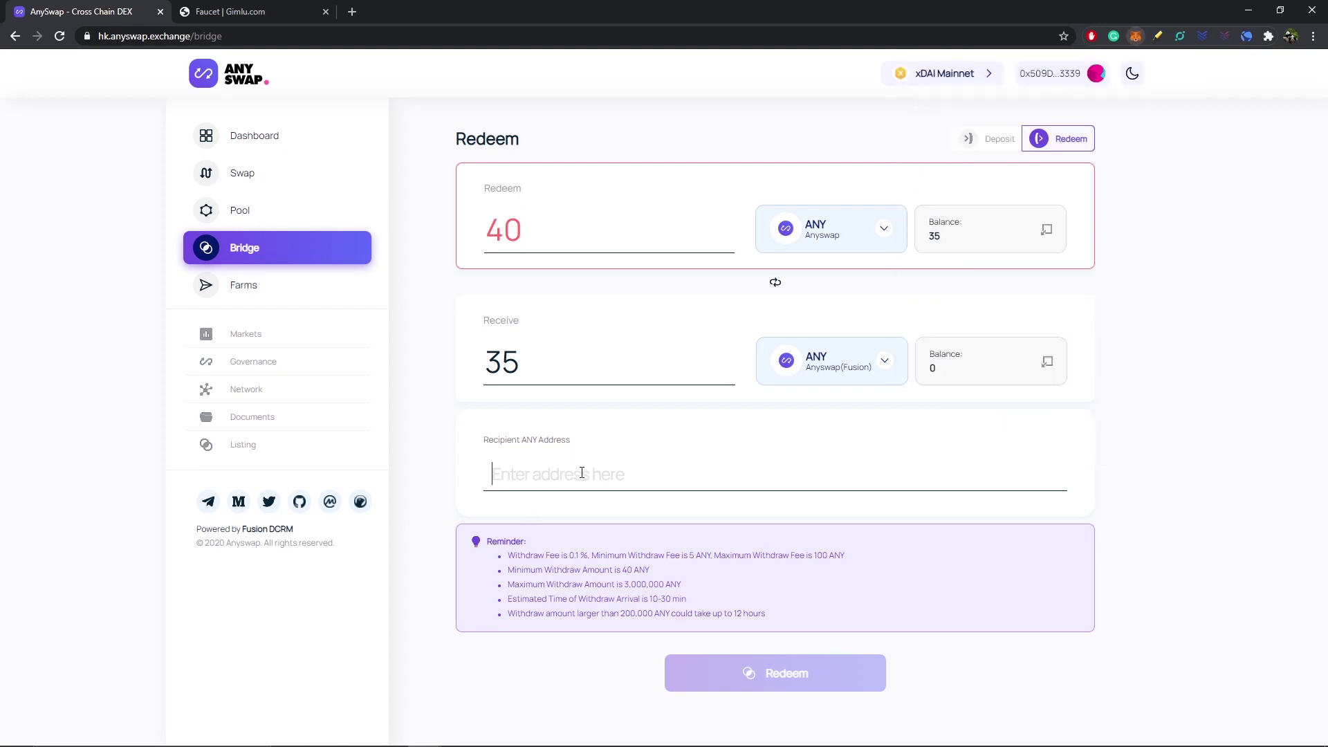
{"action": "key", "text": "ctrl+v"}
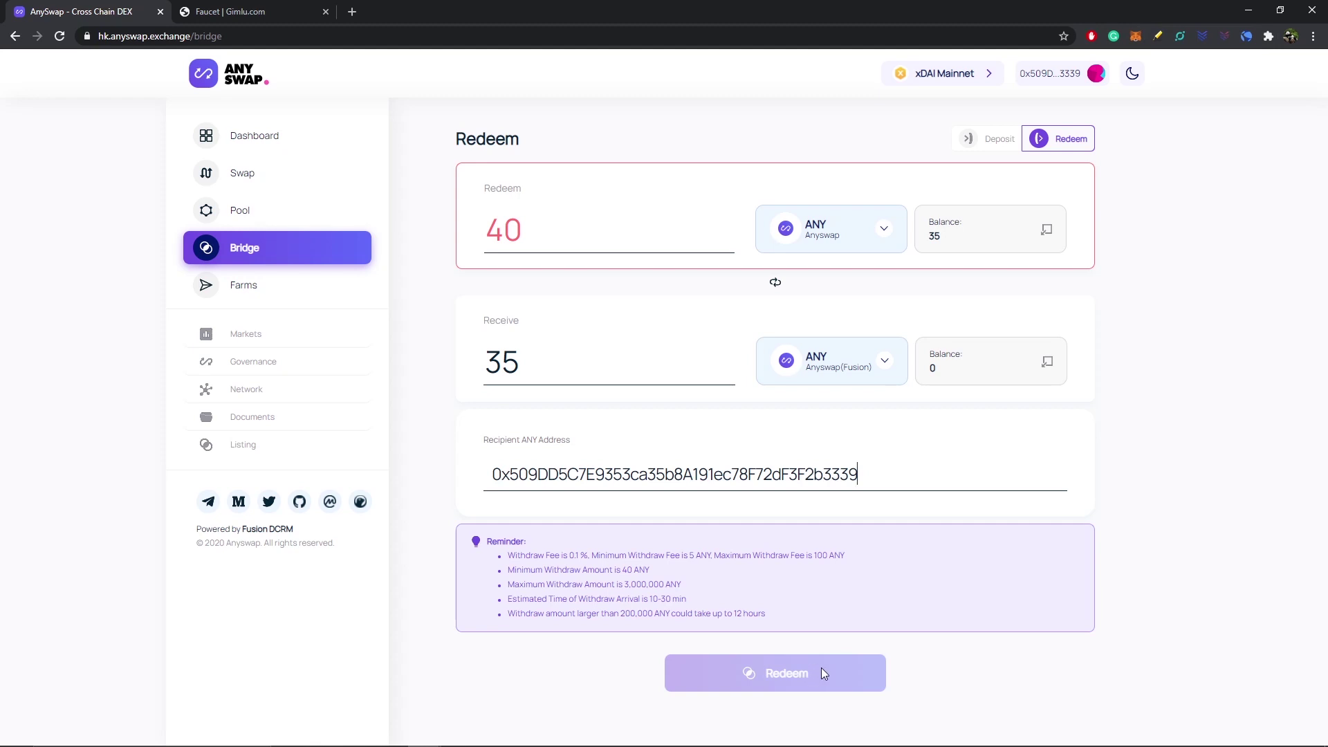